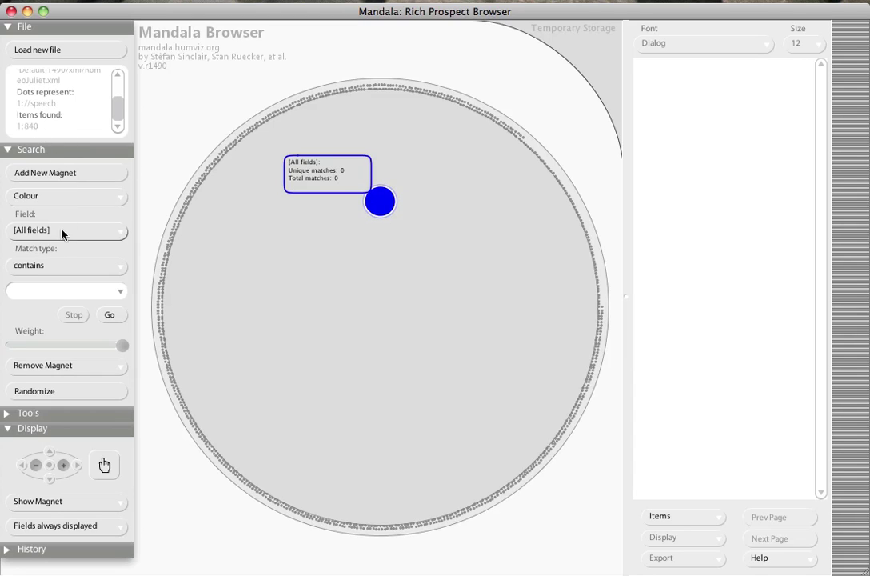
# Step: Search all fields for speeches that contain "romeo" using the existing blue magnet
pyautogui.click(61, 291)
pyautogui.write('romeo')
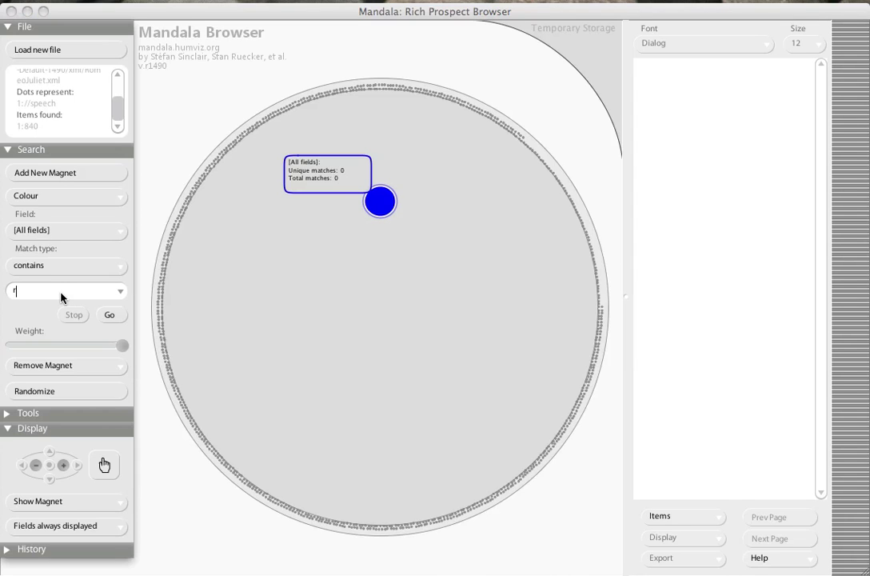
pyautogui.press('Return')
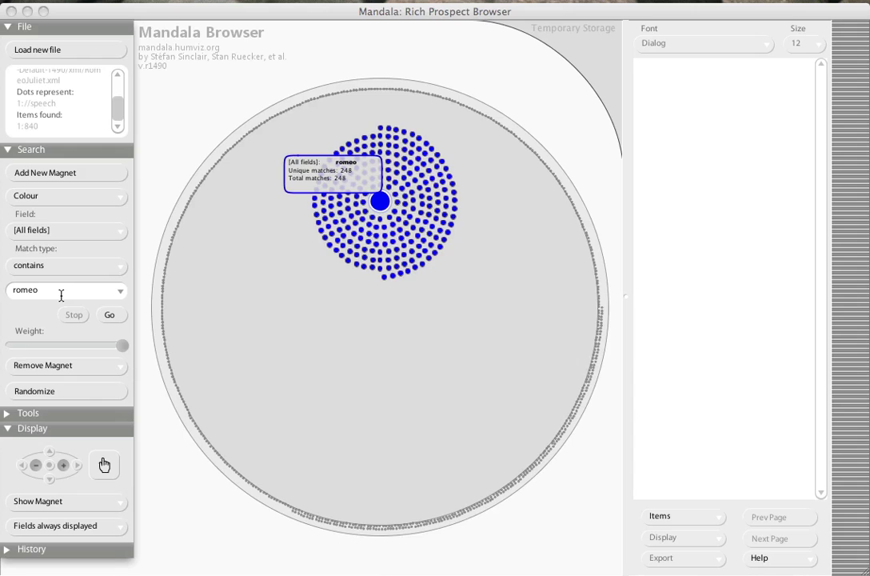
# Step: Add a second magnet that matches items whose speech field contains "romeo"
pyautogui.click(74, 174)
pyautogui.click(88, 234)
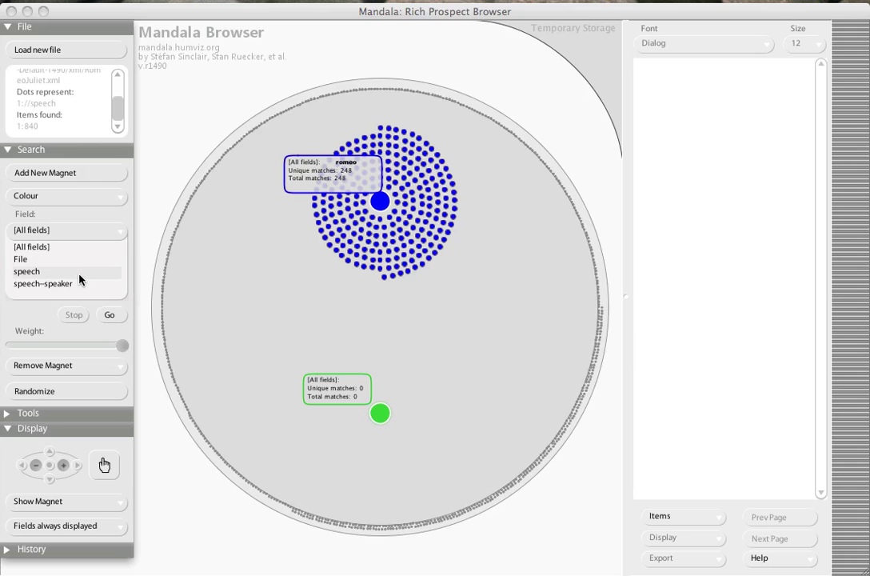
pyautogui.click(80, 272)
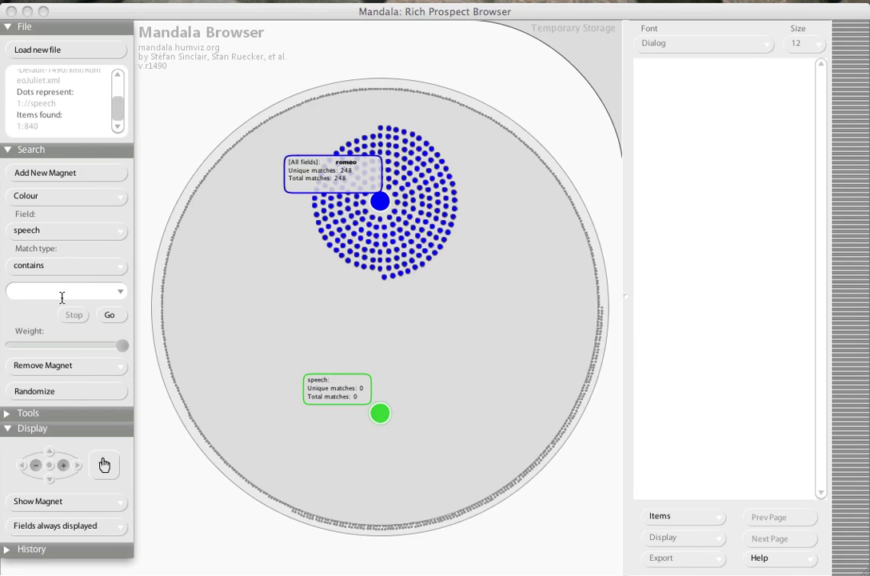
pyautogui.write('romeo')
pyautogui.press('Return')
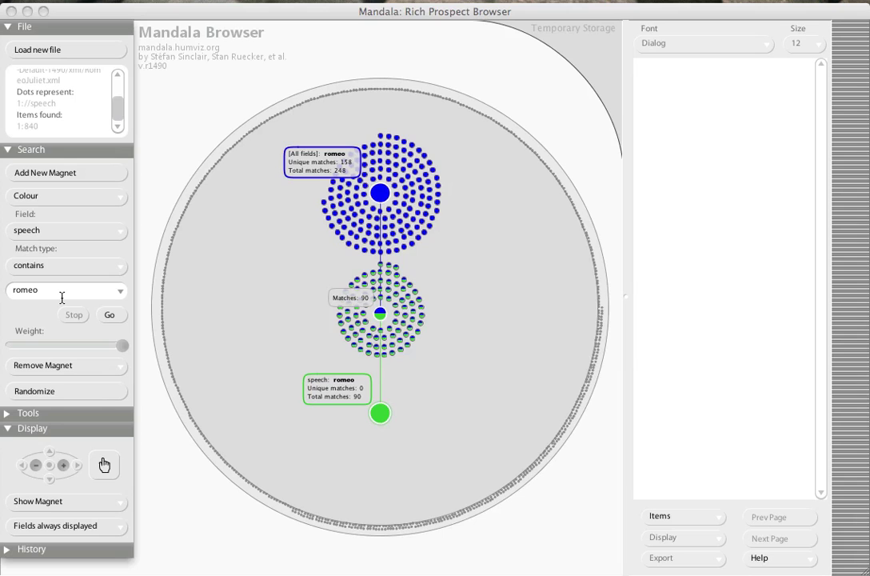
# Step: Add a third magnet that matches items whose speech--speaker field contains "romeo"
pyautogui.click(88, 174)
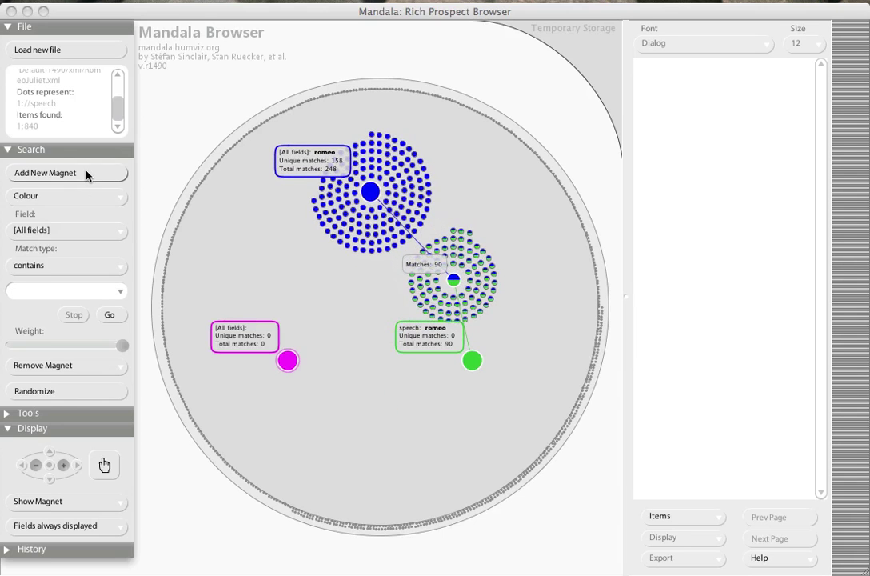
pyautogui.click(87, 232)
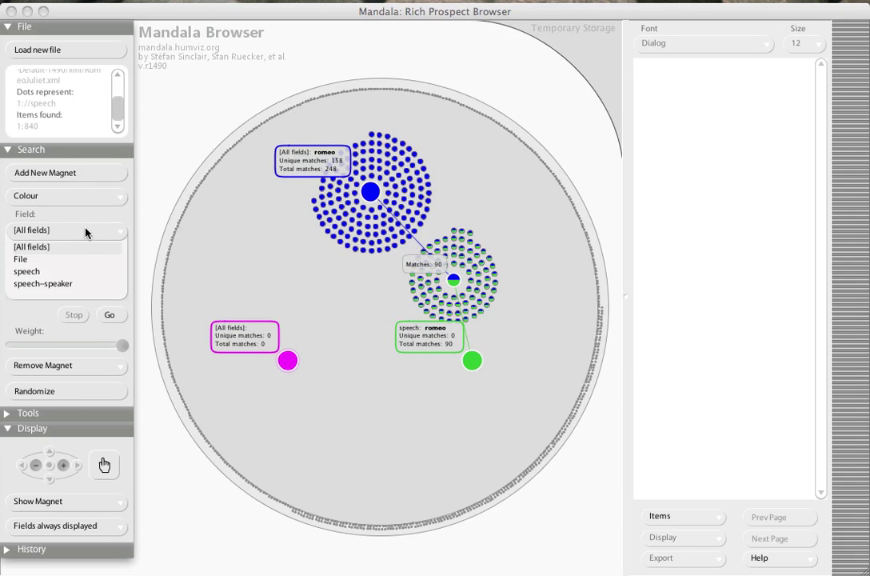
pyautogui.click(79, 284)
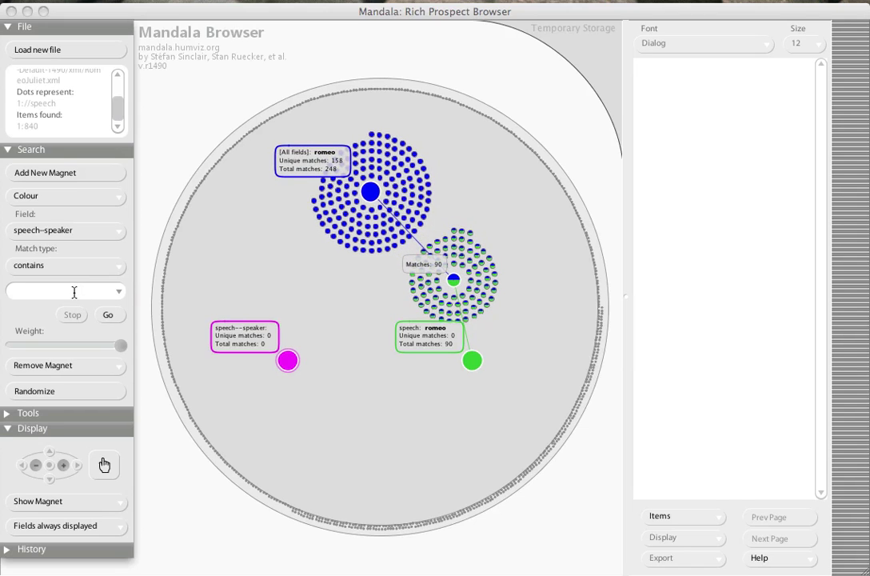
pyautogui.click(74, 292)
pyautogui.write('romeo')
pyautogui.press('Return')
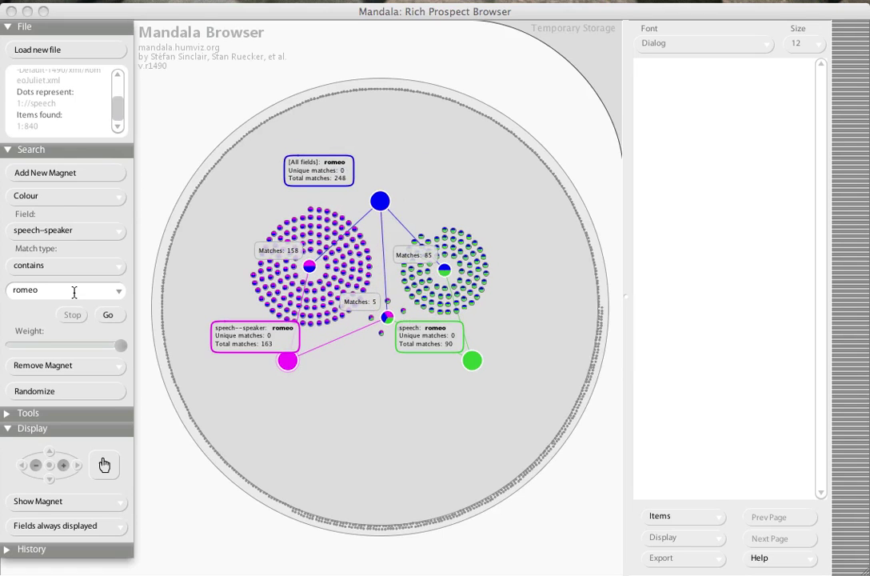
# Step: Show the texts of the items shared by all three romeo magnets, and remove all magnets
pyautogui.click(388, 318)
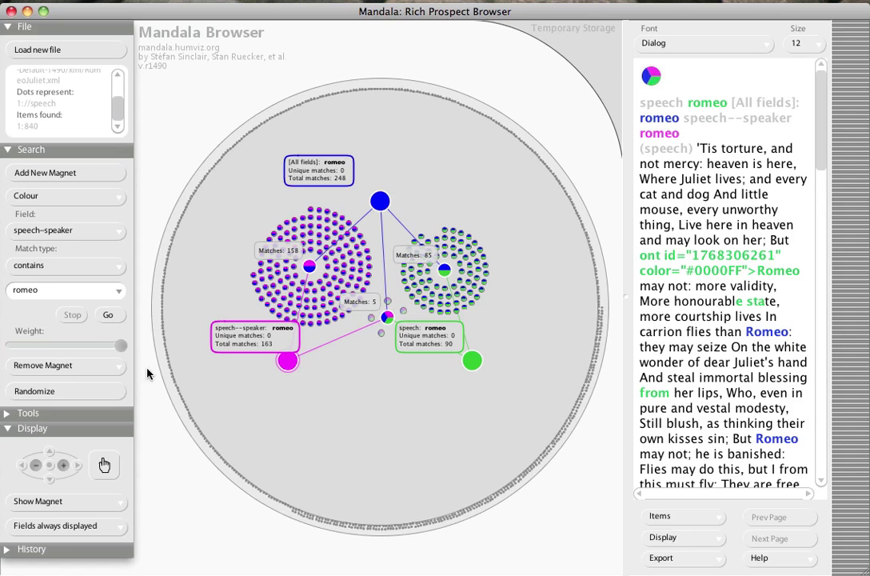
pyautogui.click(104, 366)
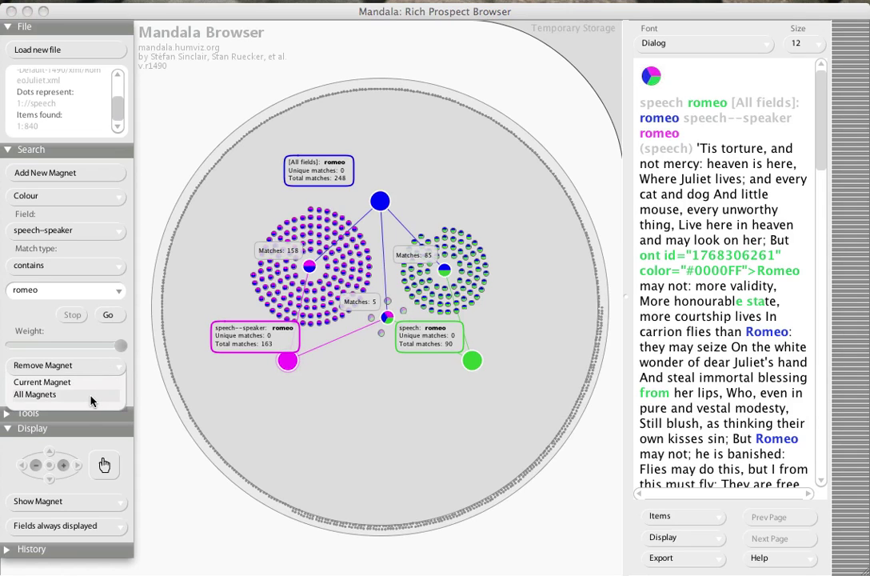
pyautogui.click(91, 395)
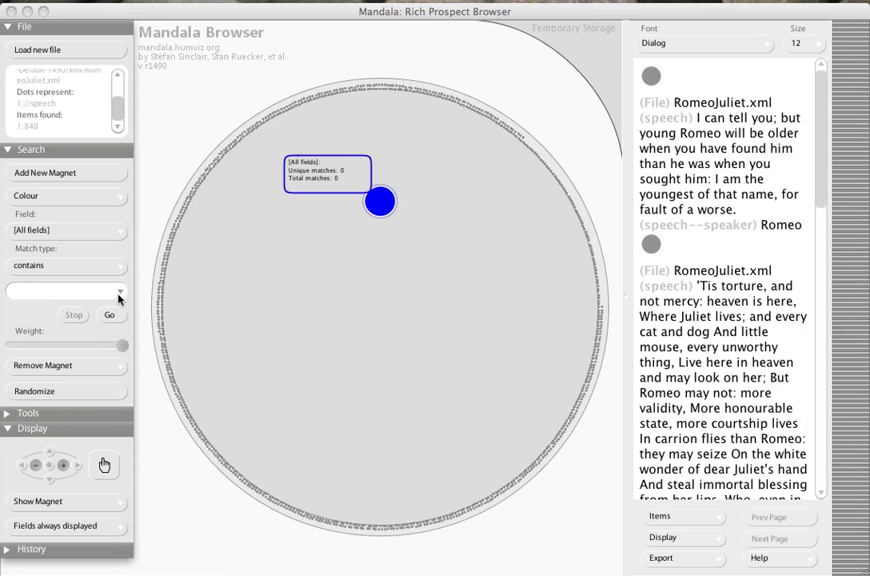
# Step: Create a separate magnet for every speaker by applying [All terms] to the speech--speaker field, accepting the creation of 33 magnets
pyautogui.click(107, 230)
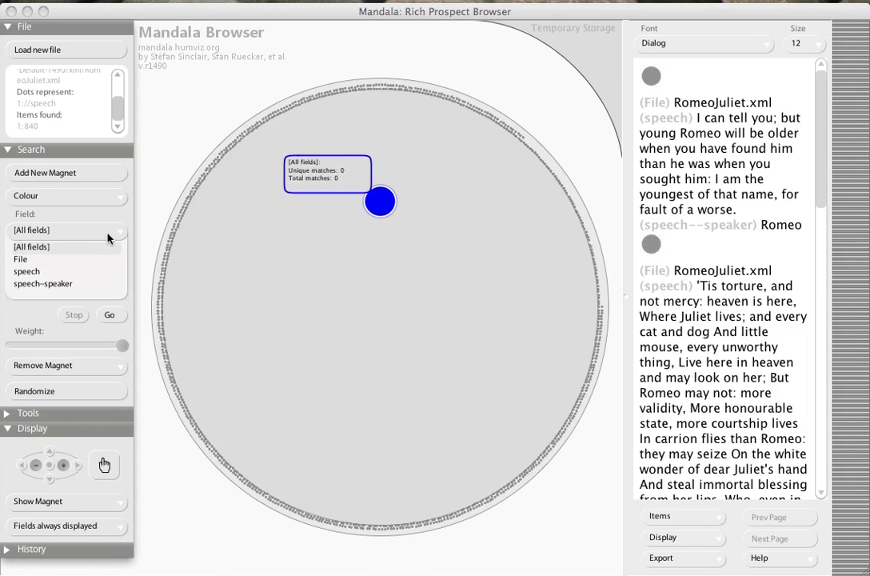
pyautogui.click(97, 284)
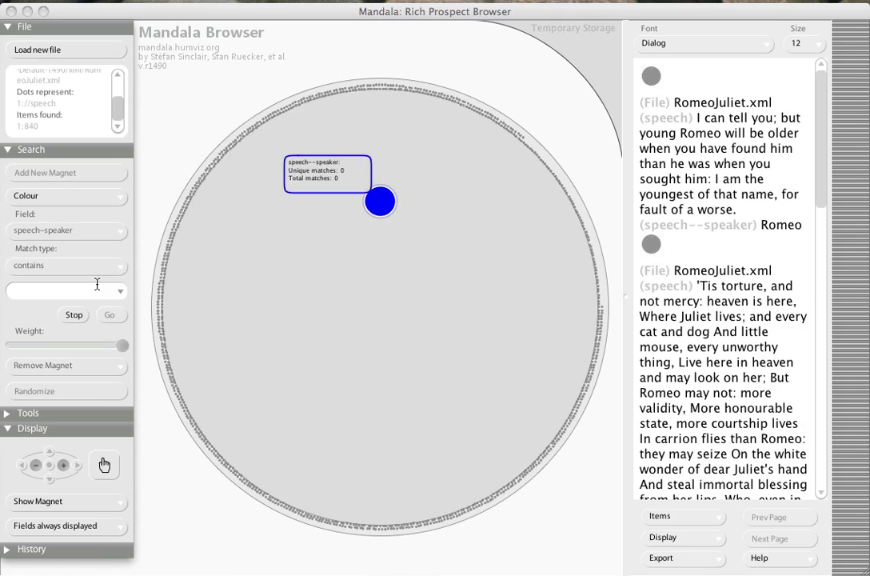
pyautogui.click(120, 292)
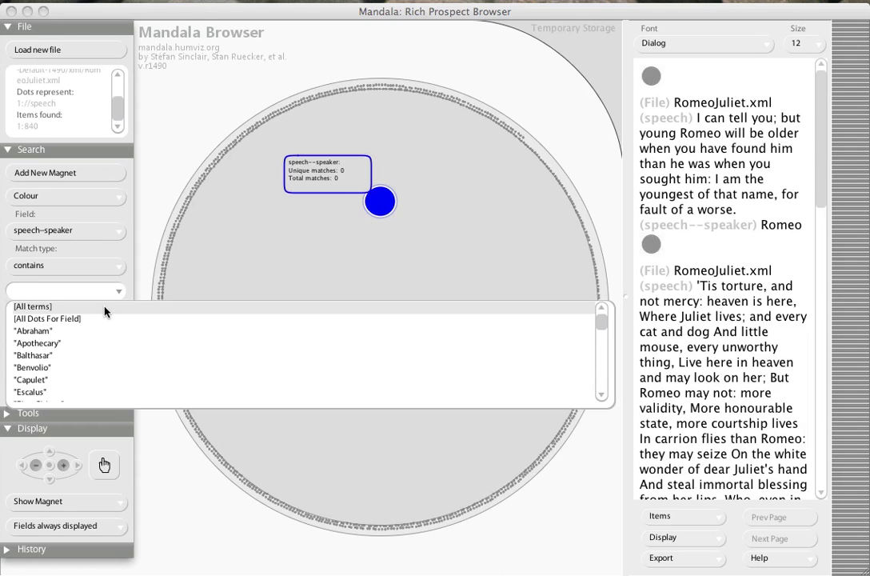
pyautogui.click(105, 309)
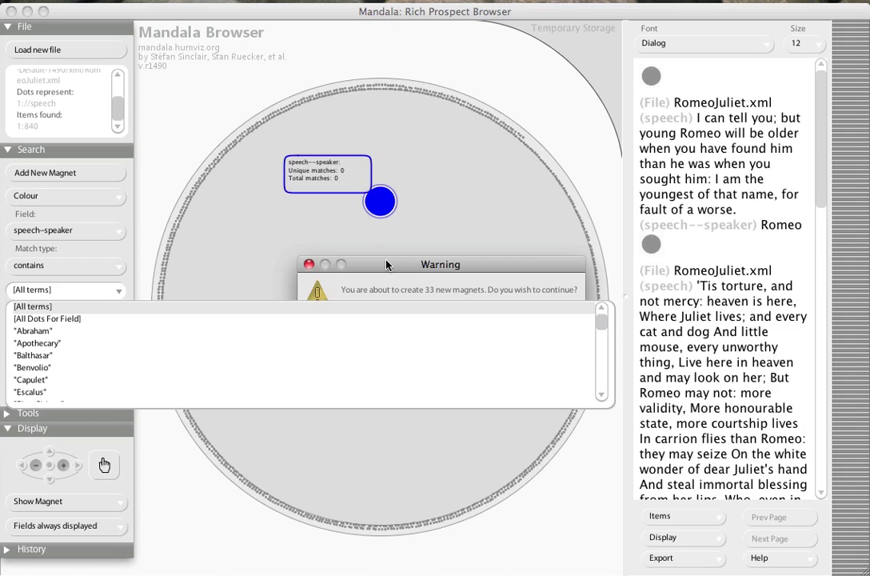
pyautogui.moveTo(384, 264); pyautogui.dragTo(351, 201)
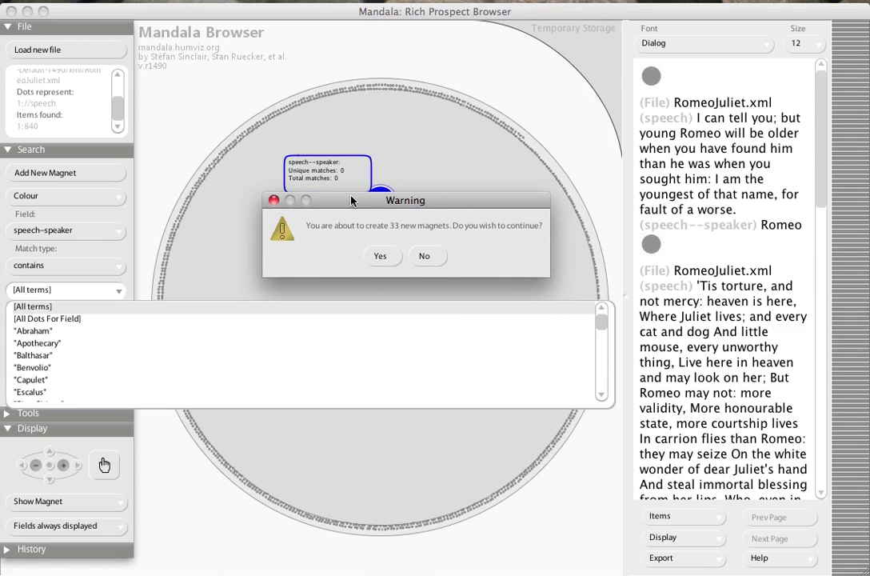
pyautogui.click(382, 257)
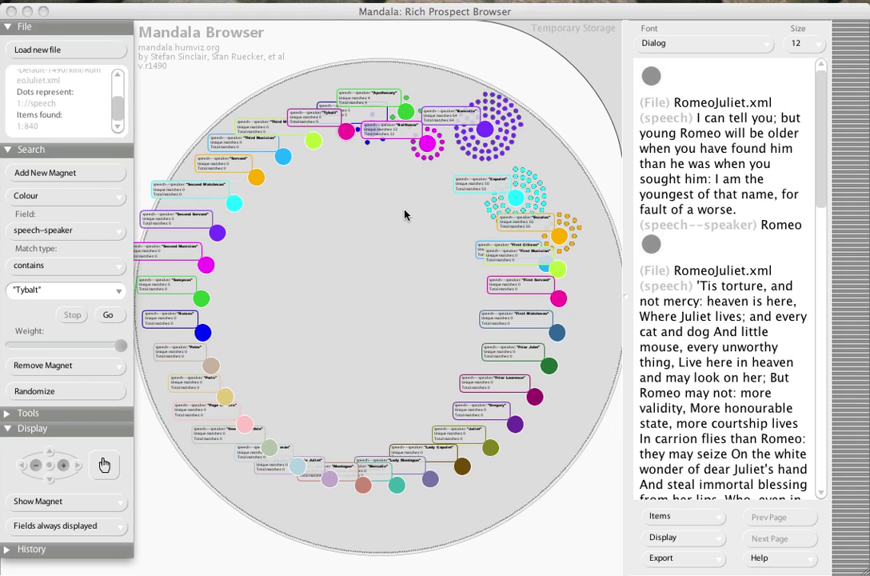
# Step: Remove all magnets and set the default magnet to match [All Dots For Field] in the speech--speaker field
pyautogui.click(68, 367)
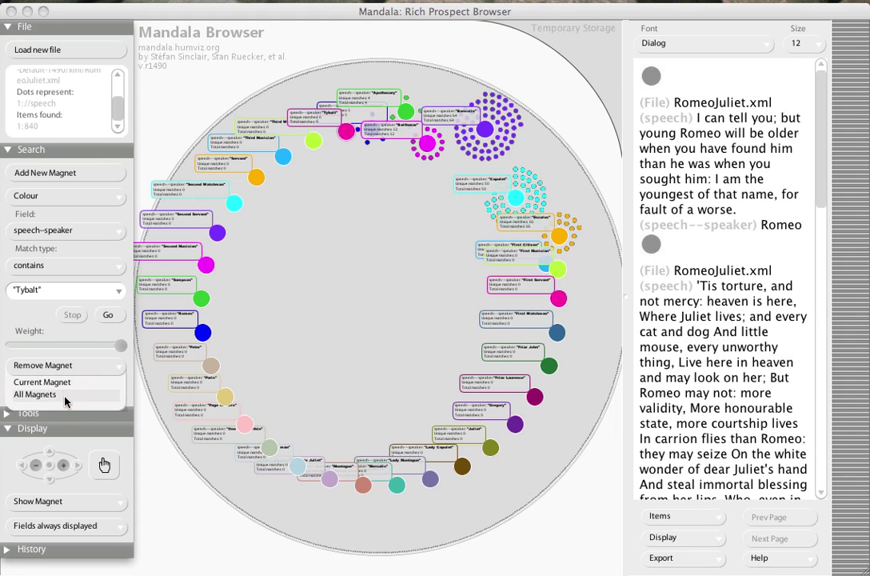
pyautogui.click(66, 396)
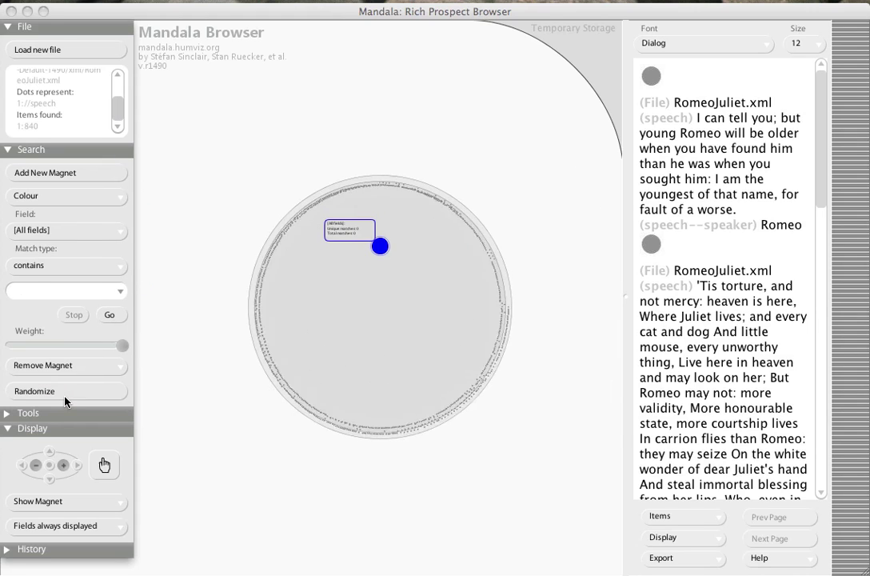
pyautogui.click(105, 234)
pyautogui.click(91, 284)
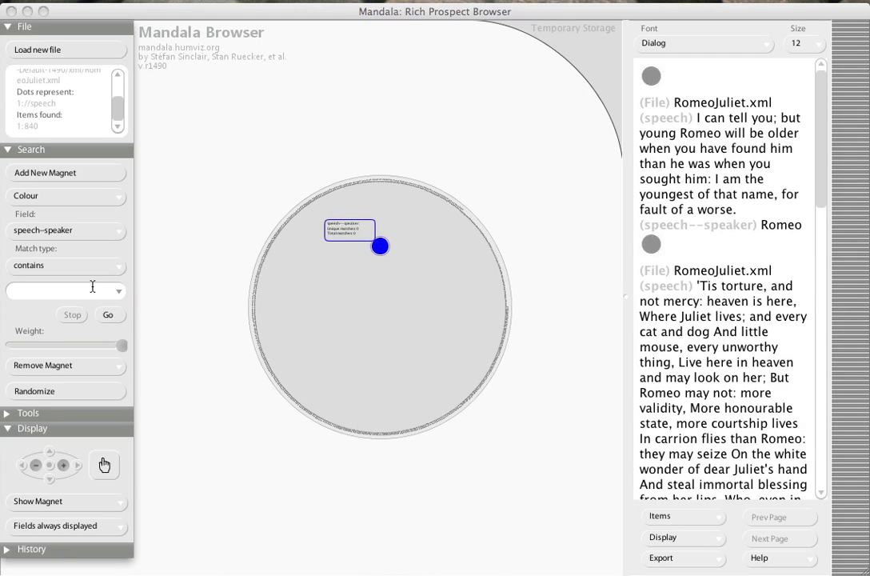
pyautogui.click(120, 294)
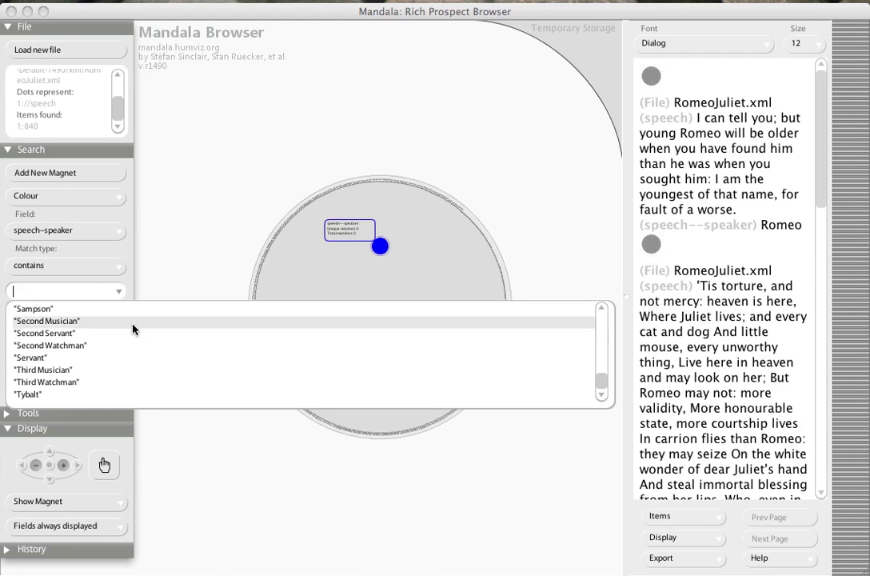
pyautogui.scroll(10, 135, 354)
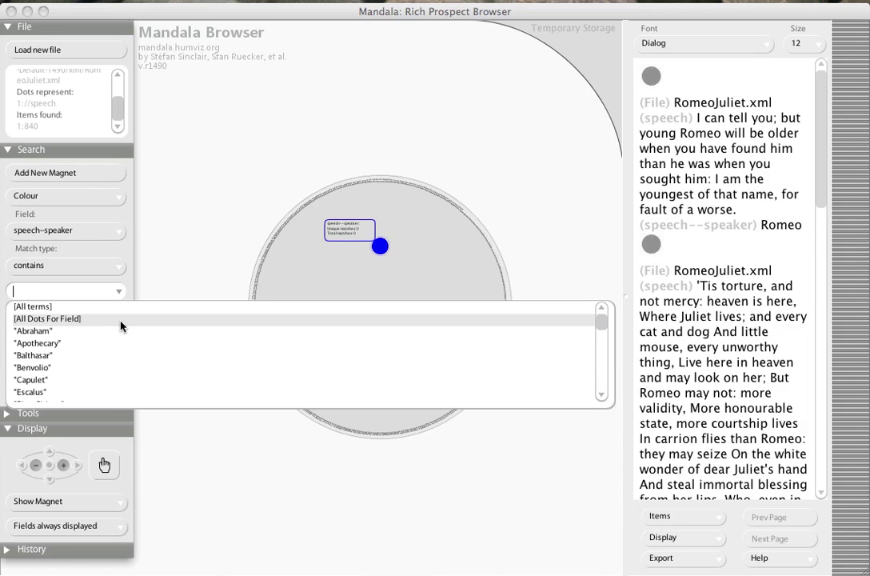
pyautogui.click(121, 320)
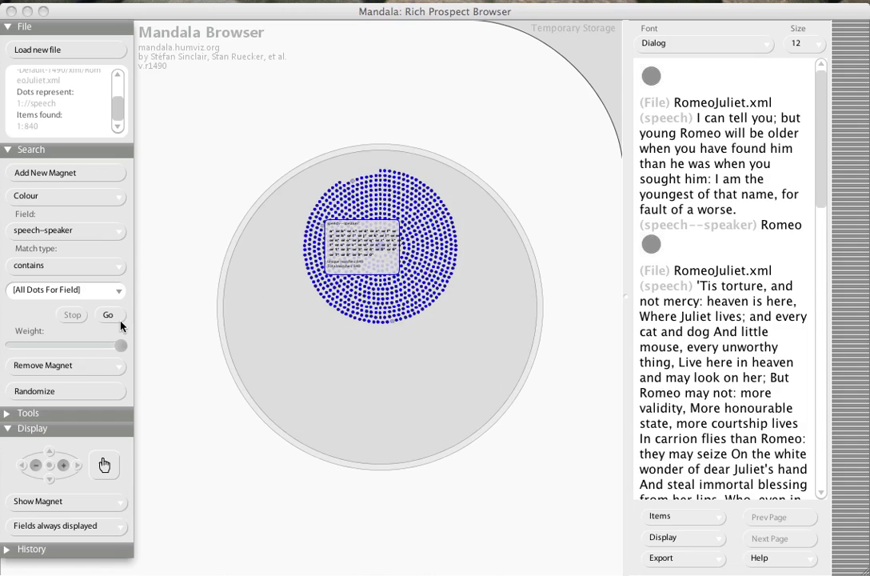
# Step: Move the magnet's label clear of its cluster of dots to read its search terms
pyautogui.moveTo(346, 258); pyautogui.dragTo(269, 323)
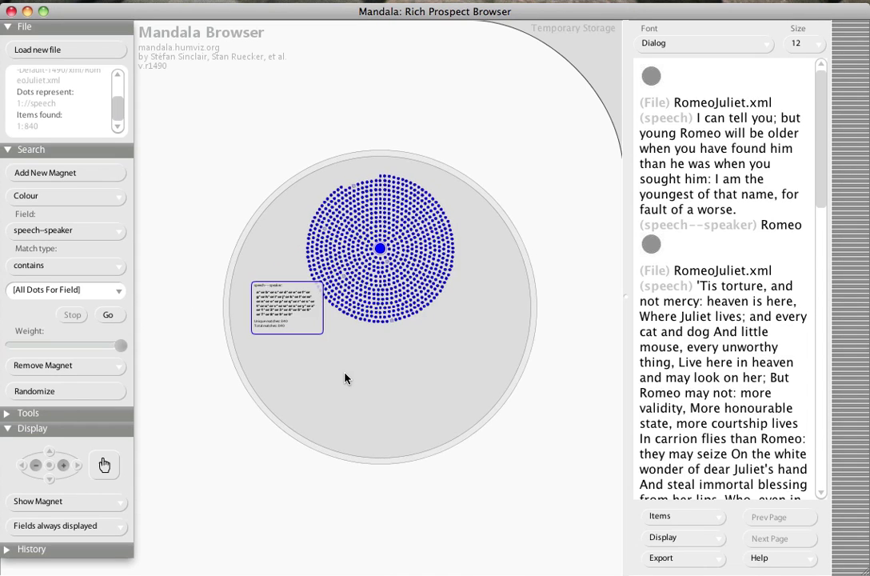
pyautogui.scroll(5, 345, 378)
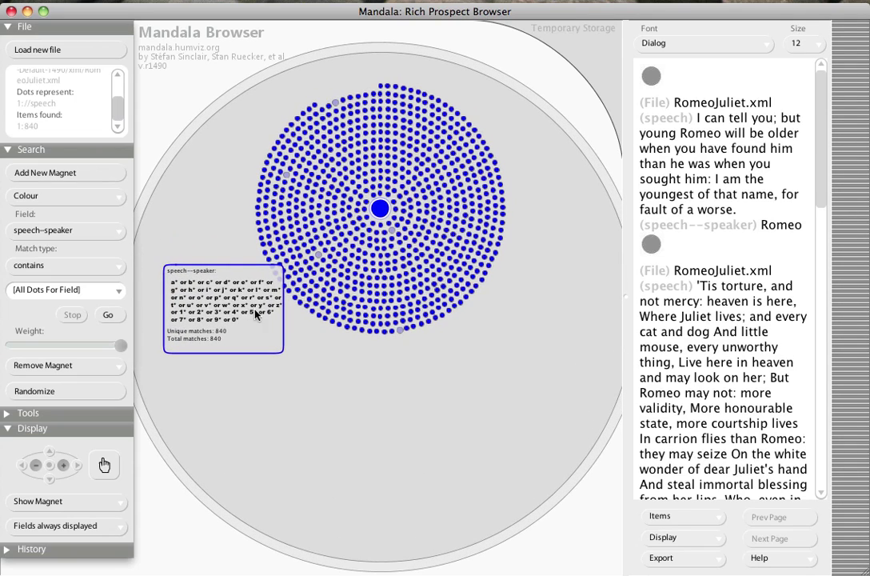
pyautogui.click(222, 308)
# Step: Remove all magnets and generate a randomized set of magnets three times
pyautogui.click(80, 364)
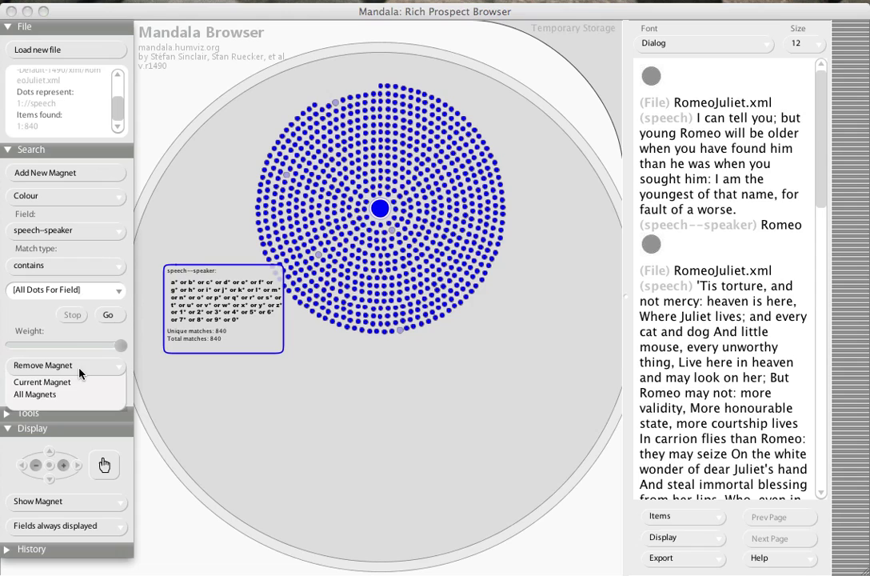
pyautogui.click(74, 395)
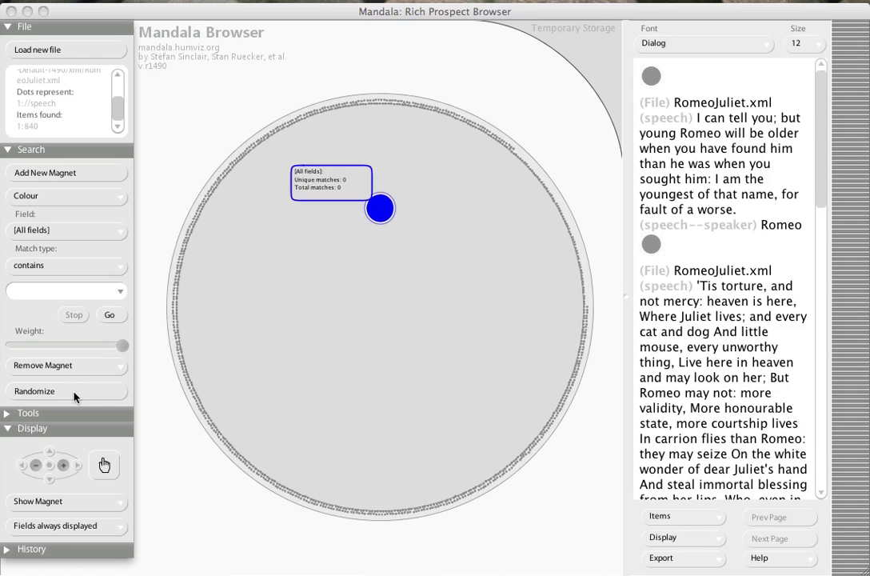
pyautogui.click(73, 396)
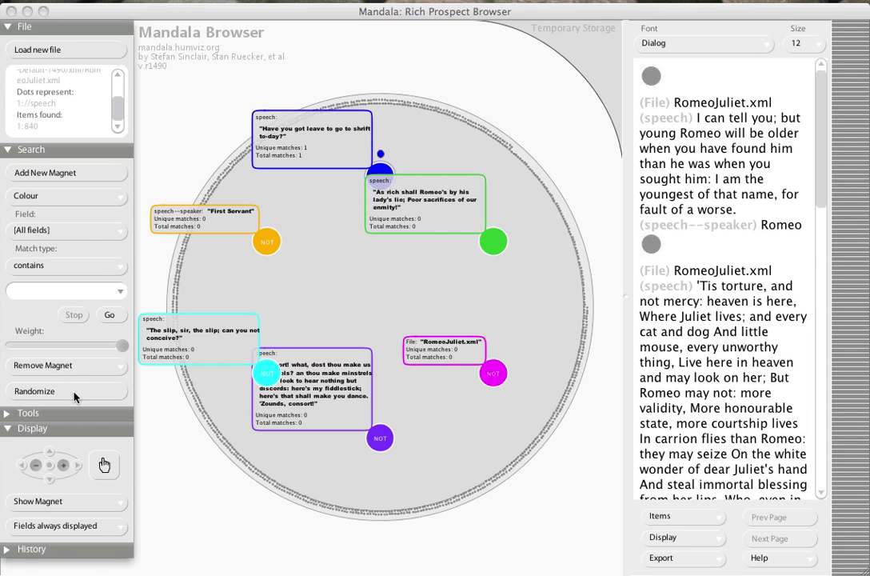
pyautogui.click(74, 391)
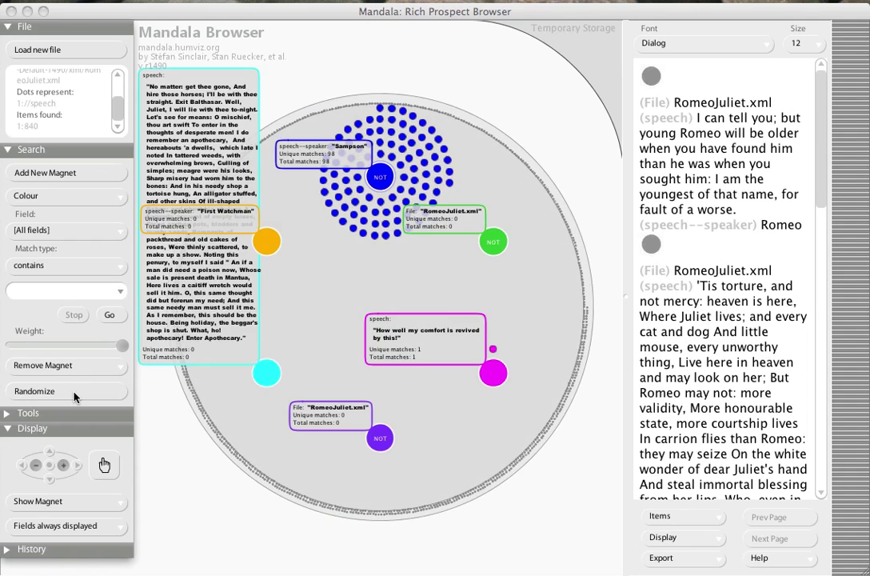
pyautogui.click(73, 392)
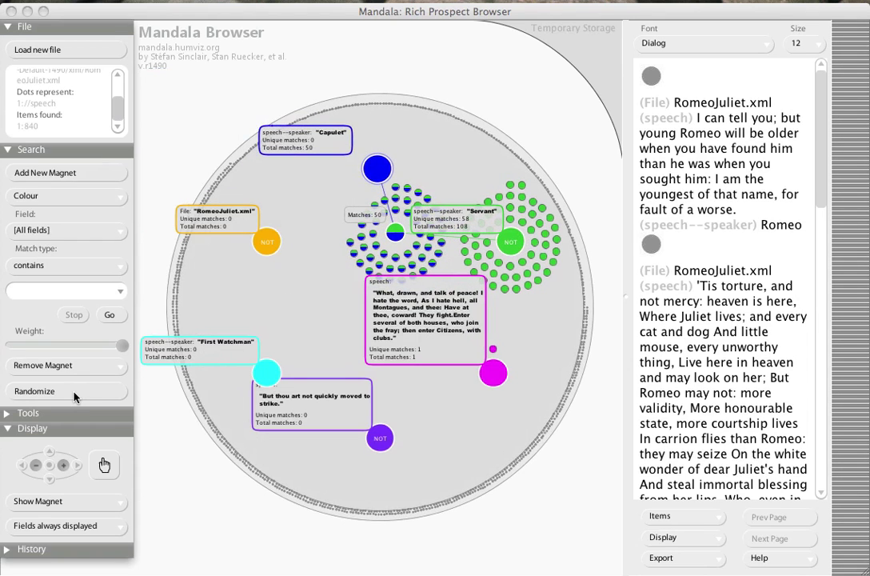